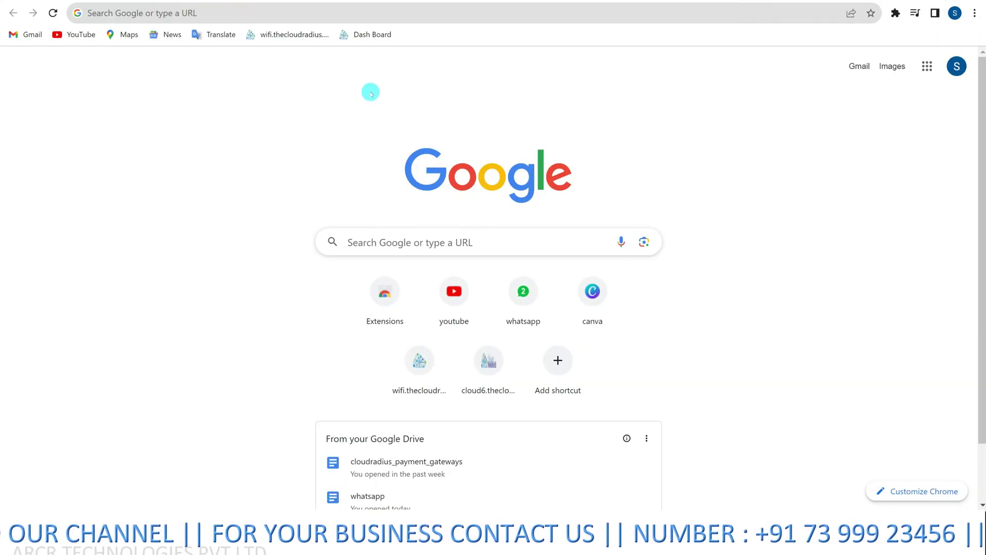
Load wa.thecloudradius.com in Chrome's address bar
click(332, 14)
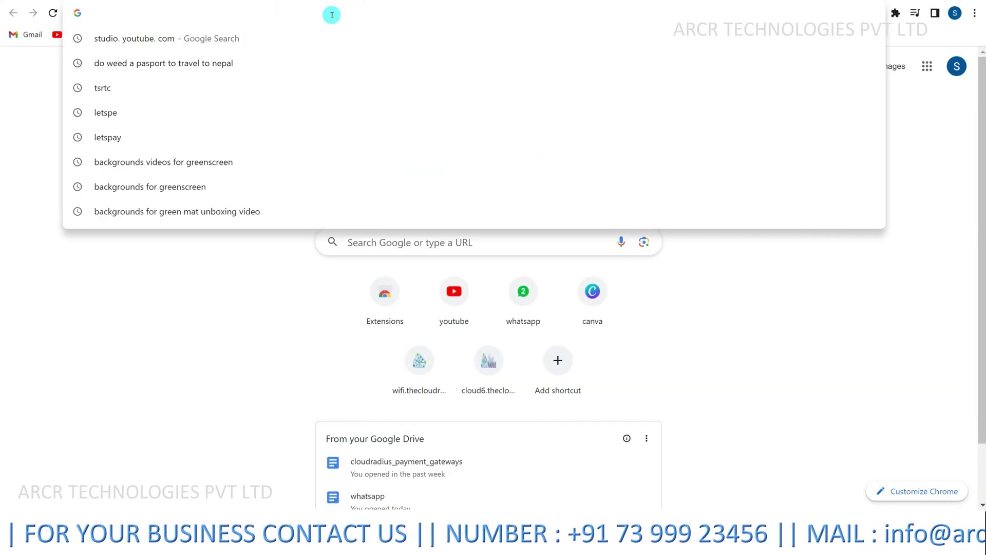
text(WA.TH)
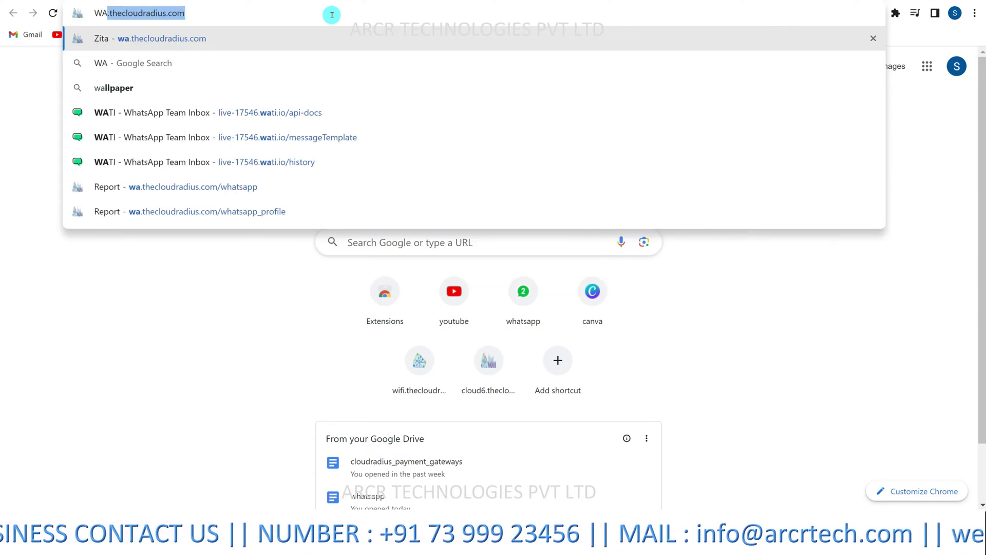
text(ECL)
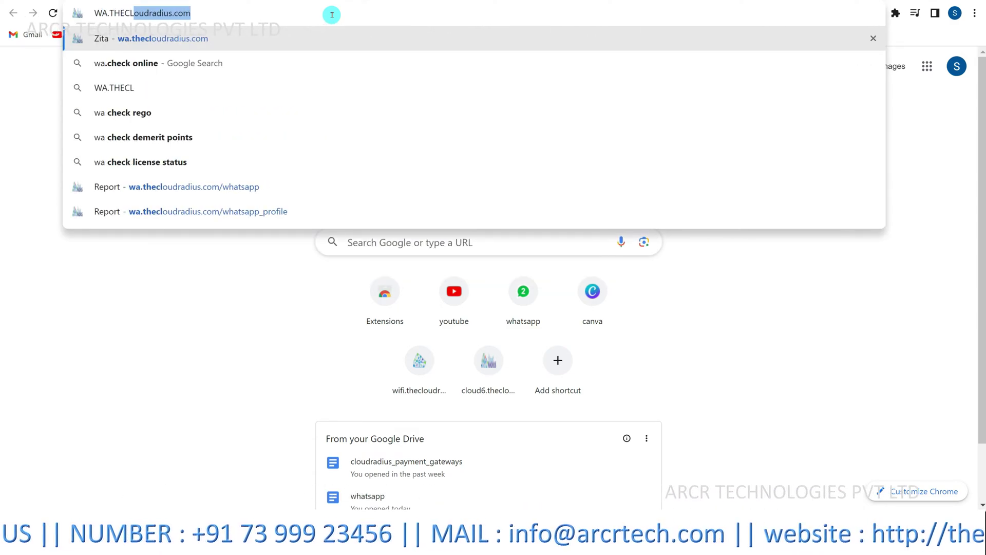
text(OUDRADI)
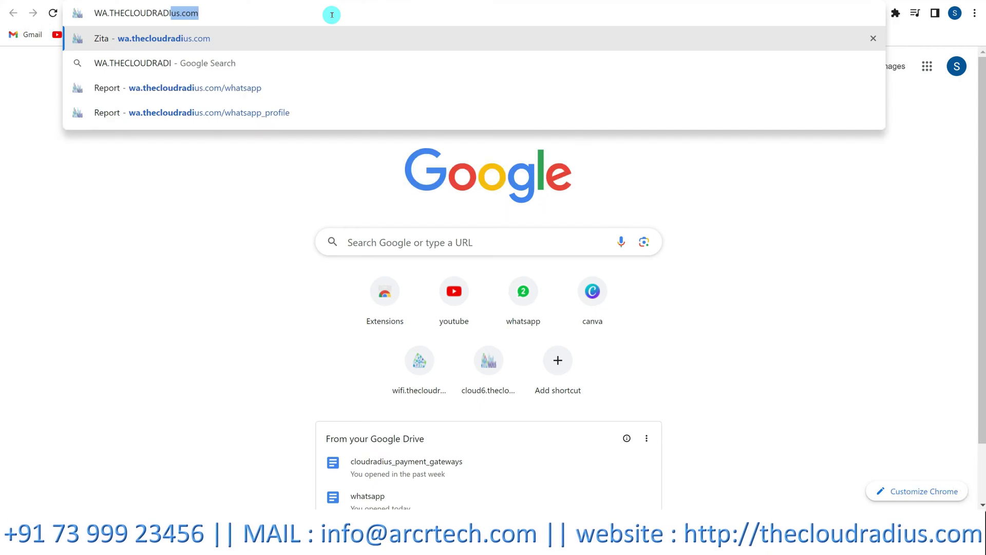
text(US.COM)
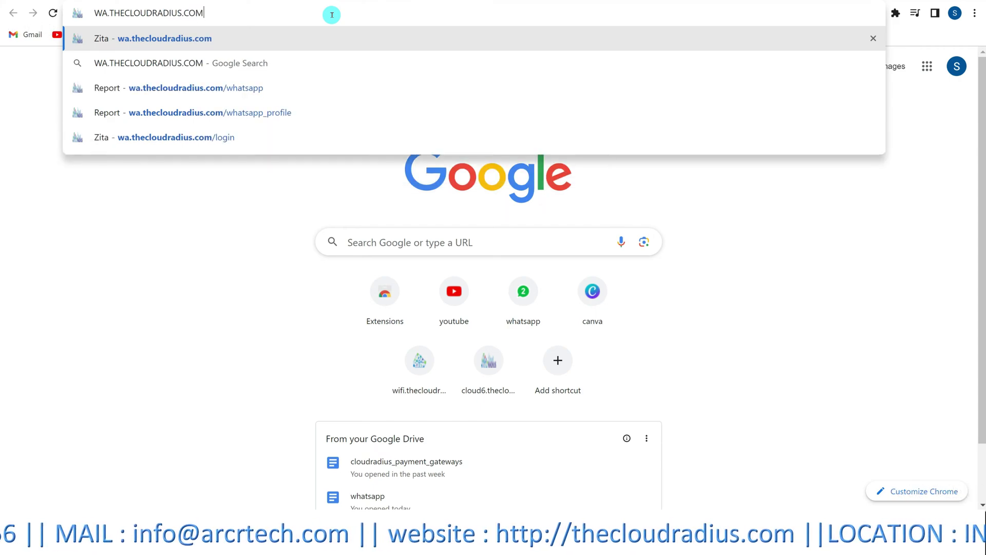
key(Return)
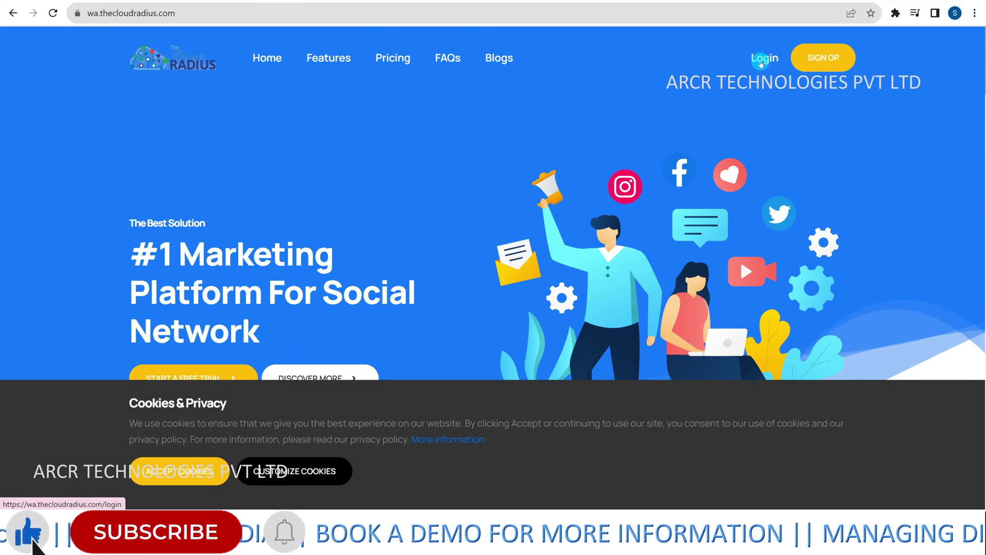
Log in with the account credentials to reach the dashboard showing 0/10000 messages used
click(760, 62)
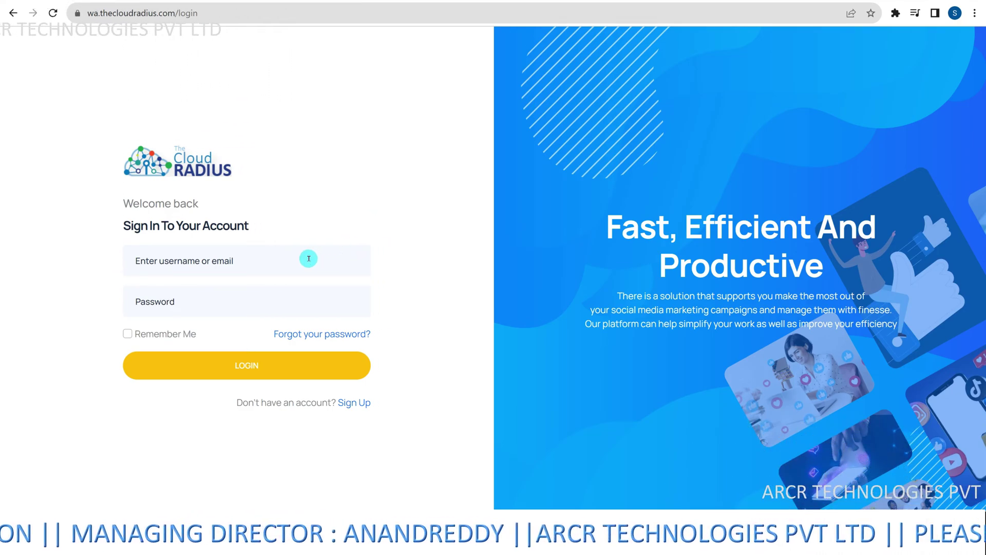
click(160, 304)
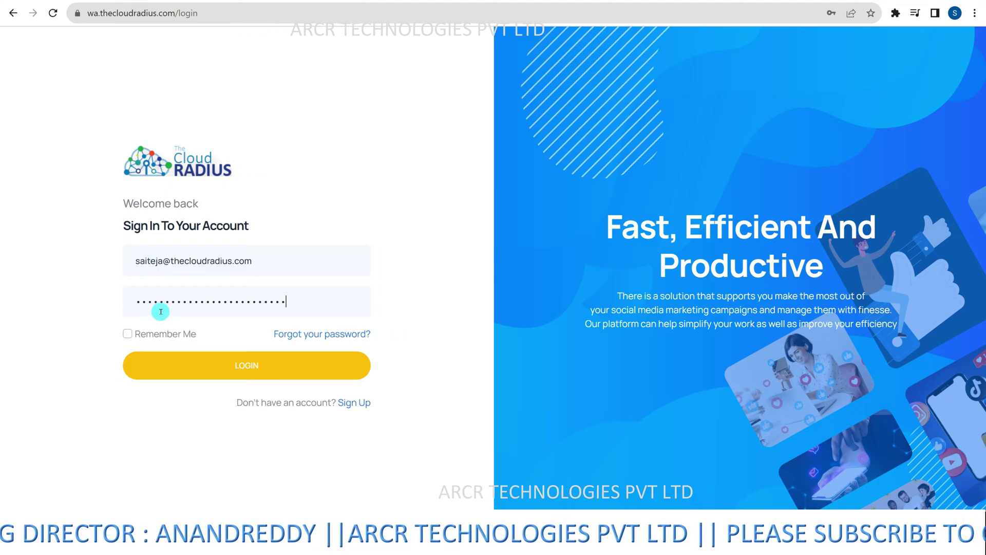
click(213, 369)
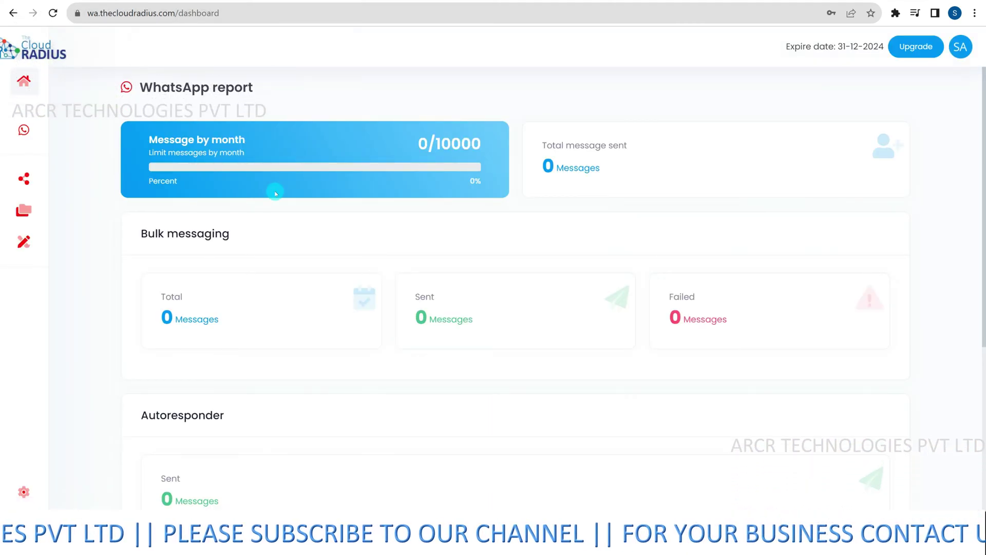
Add a WhatsApp account by scanning its QR code so the profile appears in Account manager
click(21, 138)
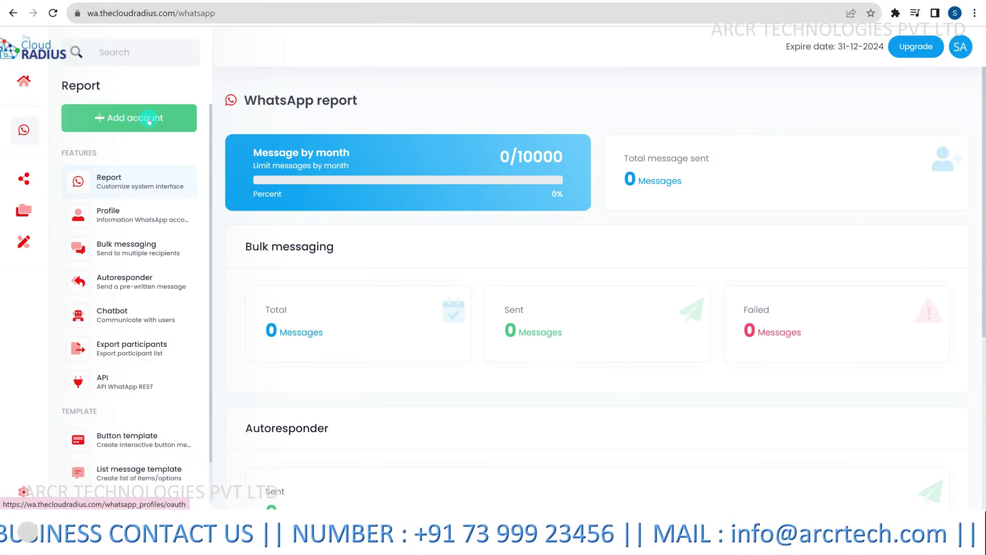
click(129, 123)
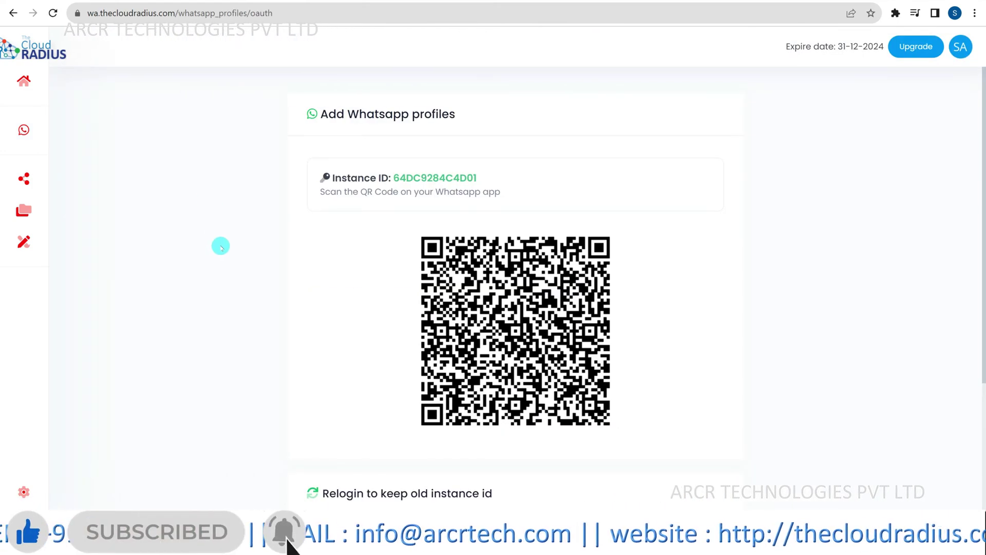
scroll(220, 245, down, 2)
scroll(360, 226, down, 1)
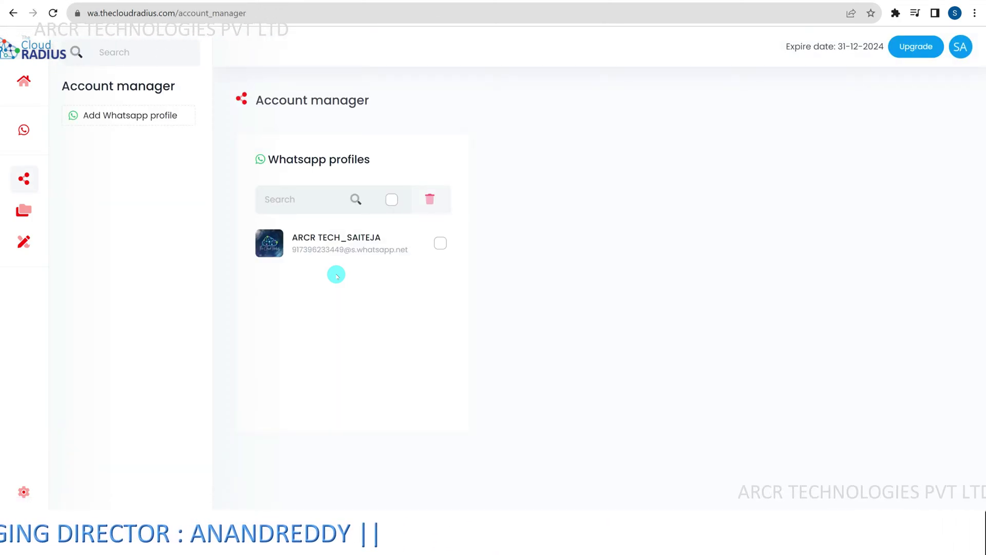
Select the linked account on the Profile page to show its instance ID and token, then go to the wifi.thecloudradius.com admin dashboard
click(40, 125)
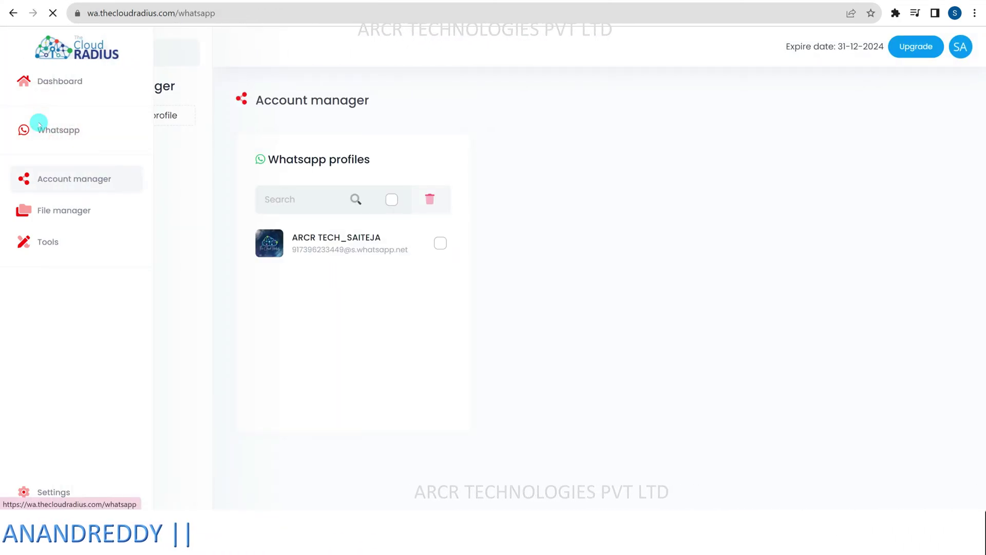
click(140, 214)
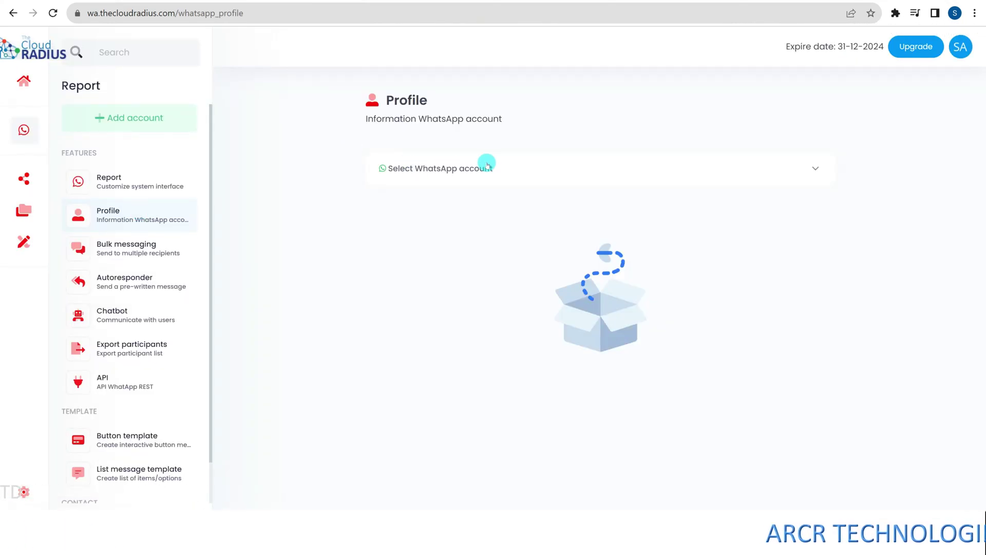
click(487, 166)
click(476, 221)
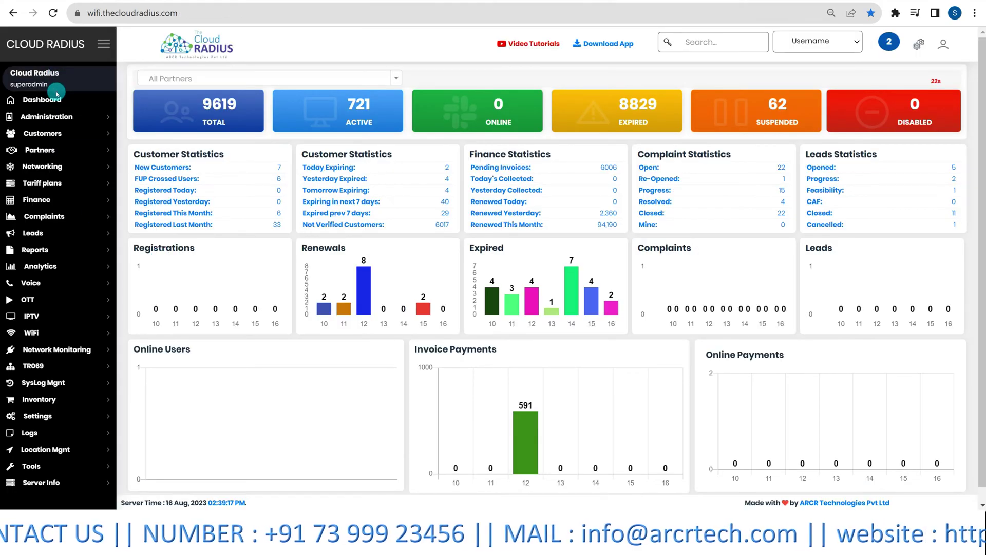
click(57, 97)
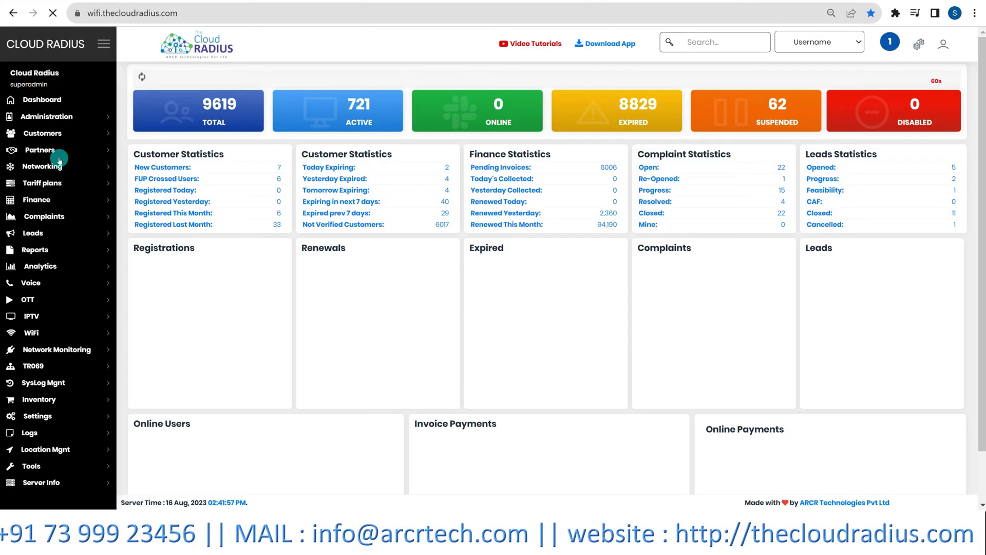
Start a new WhatsApp Api under Settings with Api Name WHATSAPP_TEST
click(54, 416)
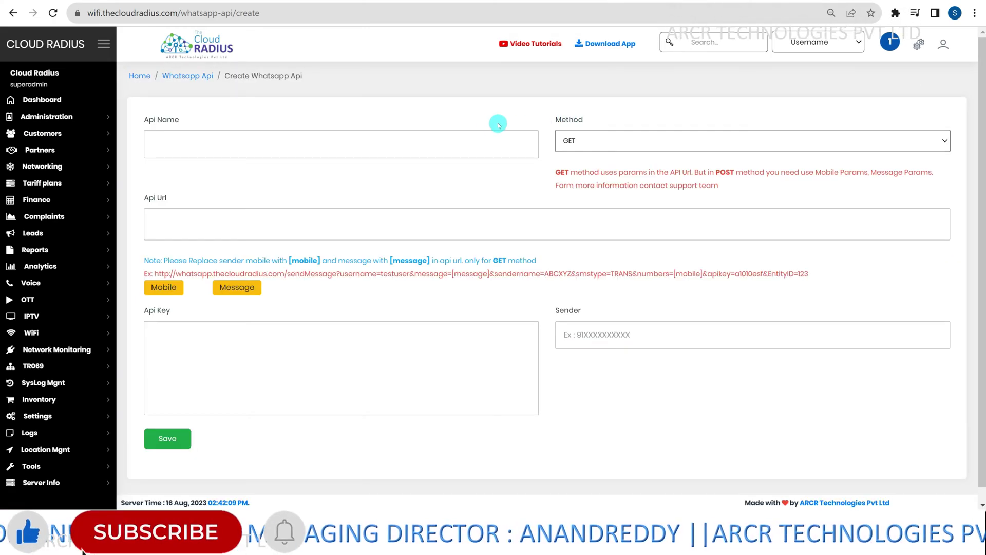
click(426, 140)
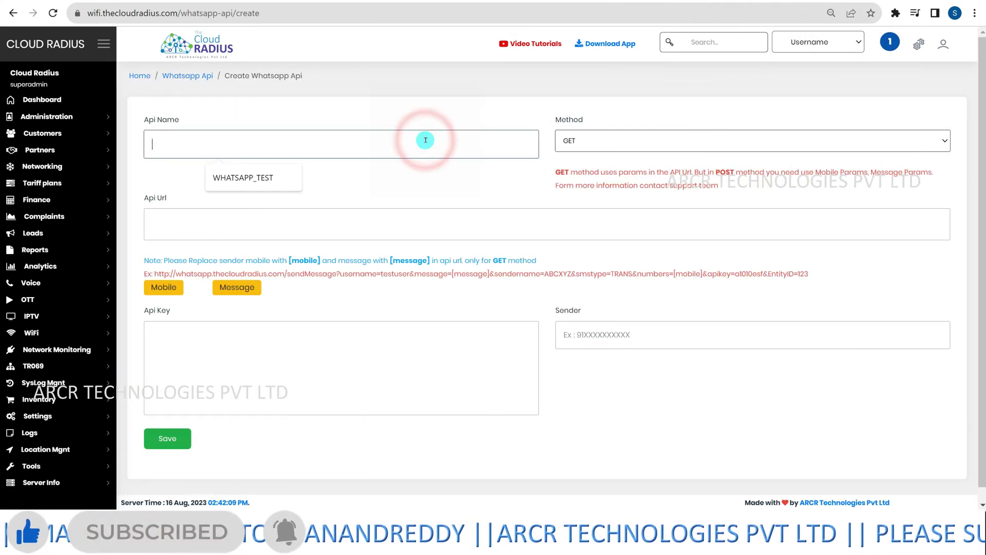
click(276, 172)
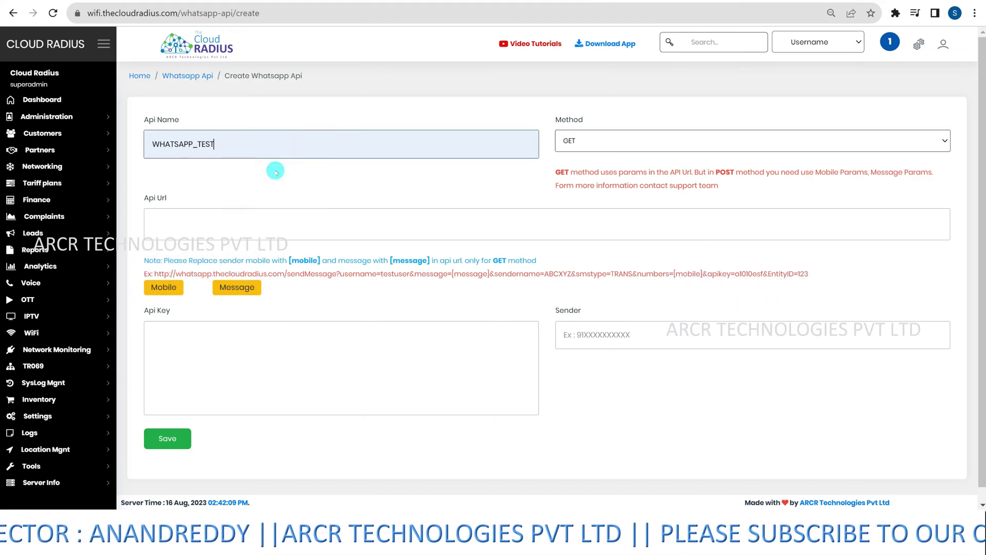
click(243, 162)
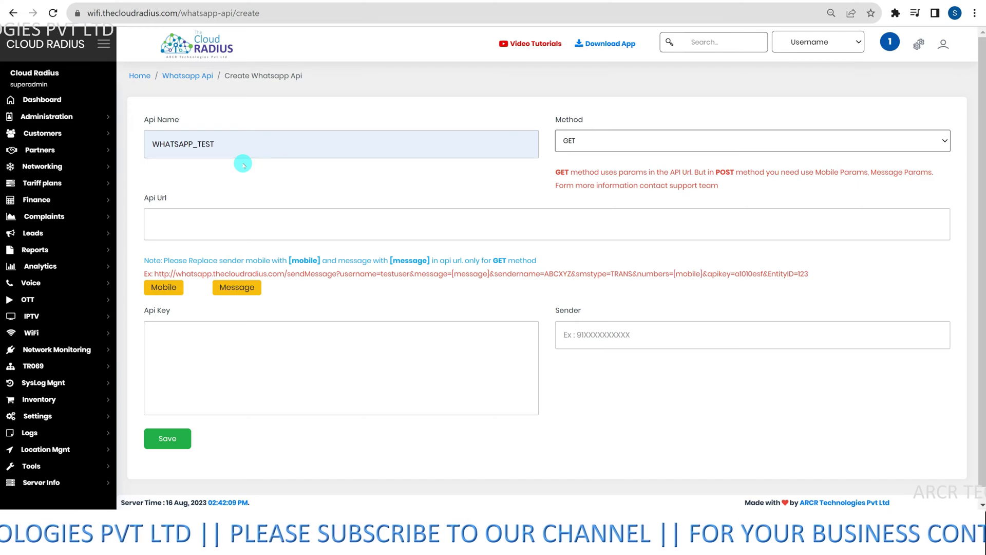
click(204, 217)
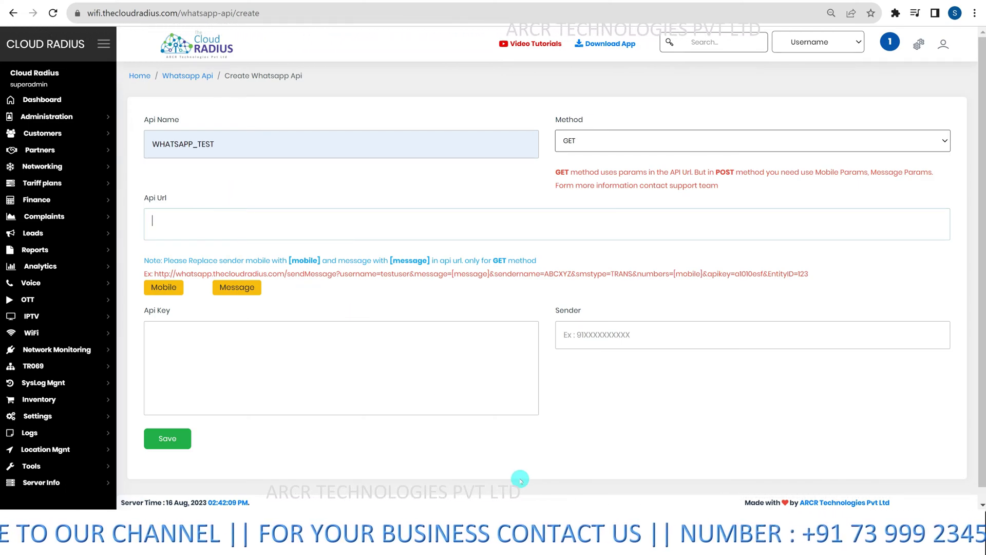
click(496, 441)
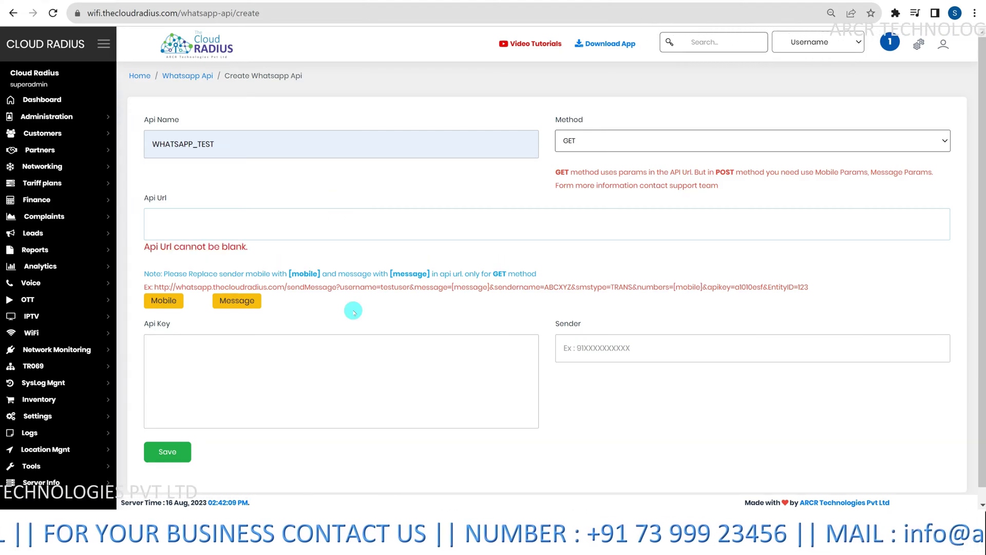
Paste the send-message URL into Api Url and replace its access_token with the profile's current token
click(298, 209)
text(https://wa.thecloudradius.com/api/send?number=[mobile]&type=text&message=[message]&instance_id=6489D5588xxx&access_token=6489d4feb5f83)
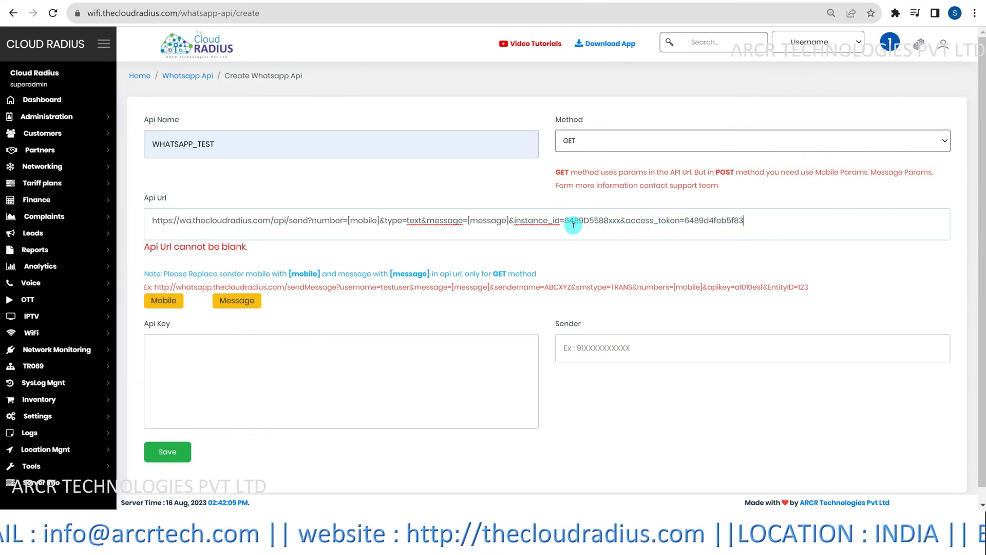
key(ctrl+Tab)
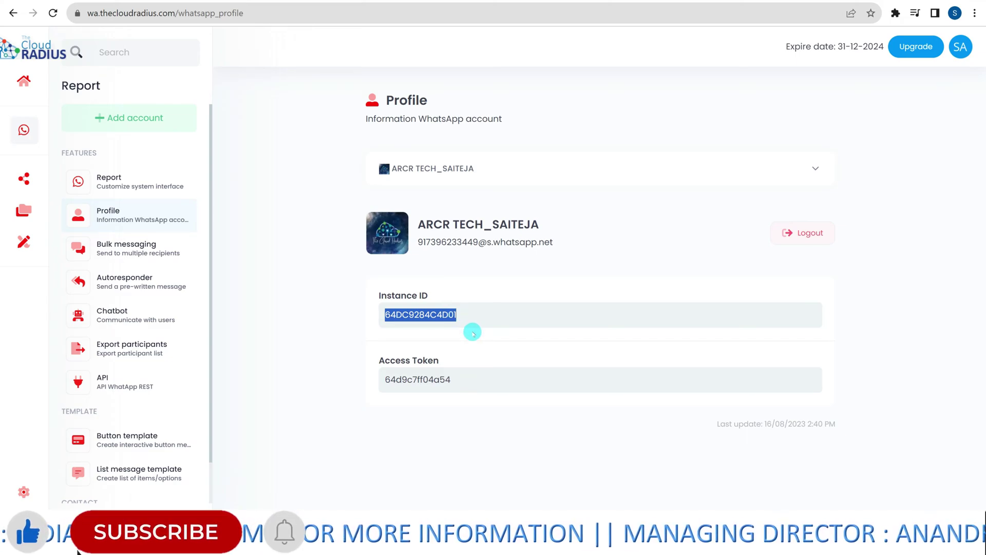
key(ctrl+shift+Tab)
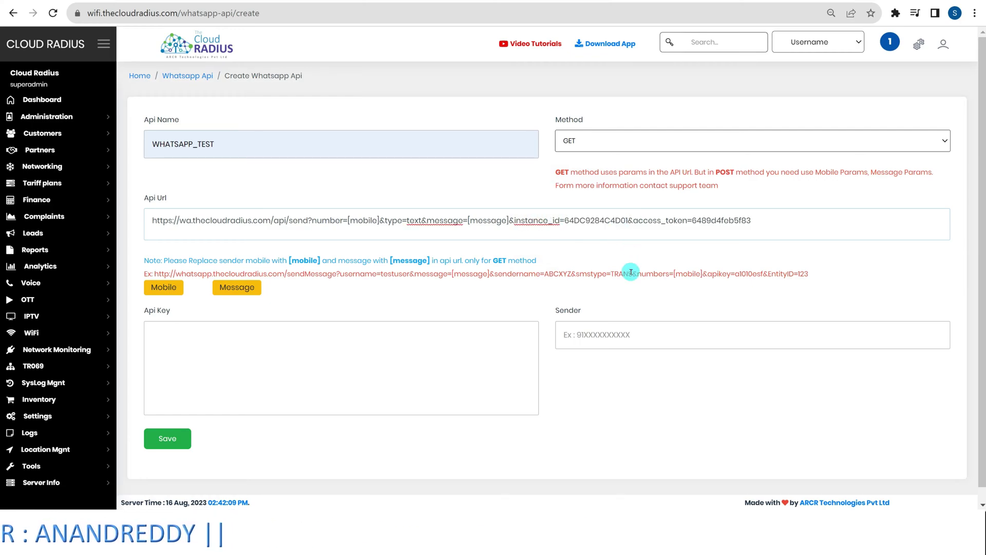
key(ctrl+Tab)
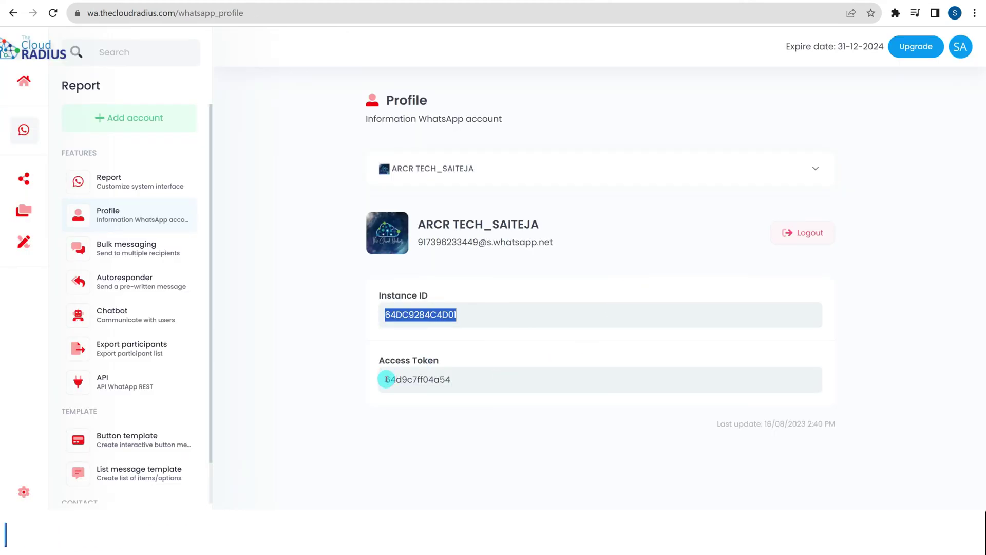
drag(399, 378, 450, 381)
key(ctrl+c)
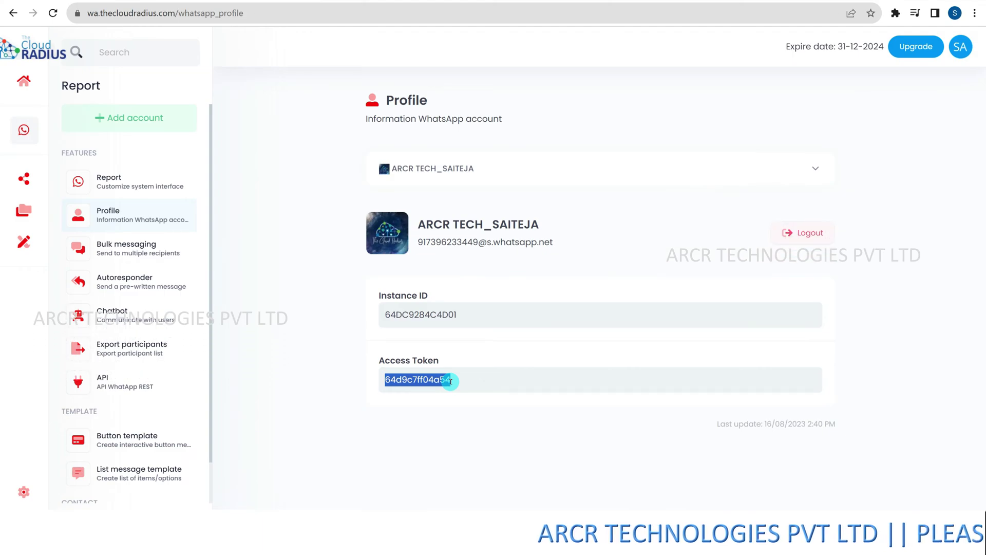
key(ctrl+Tab)
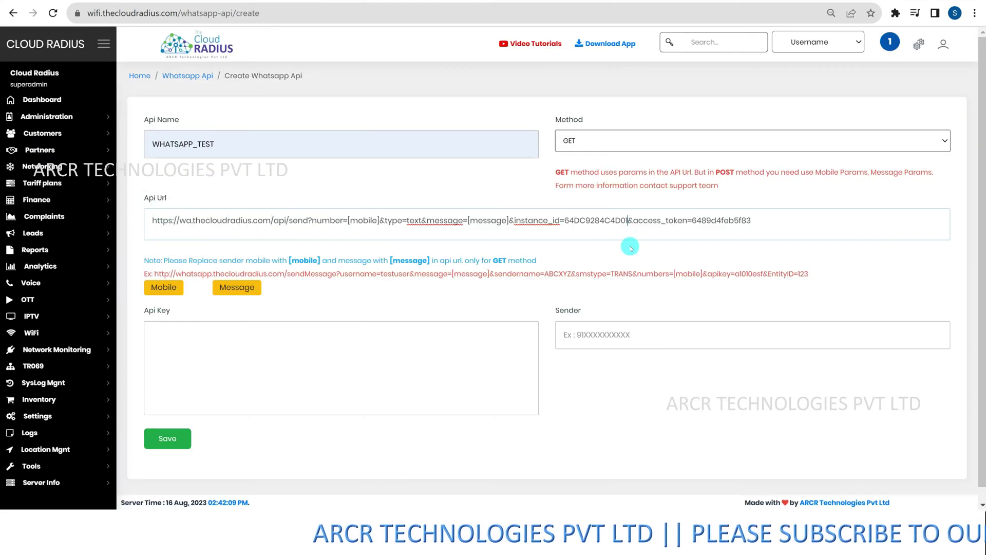
drag(693, 221, 703, 219)
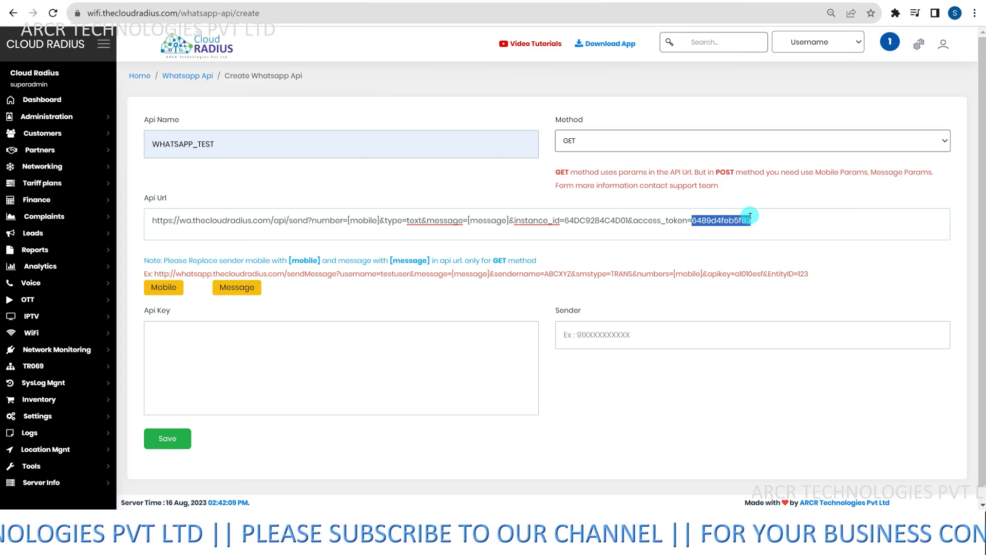
key(ctrl+v)
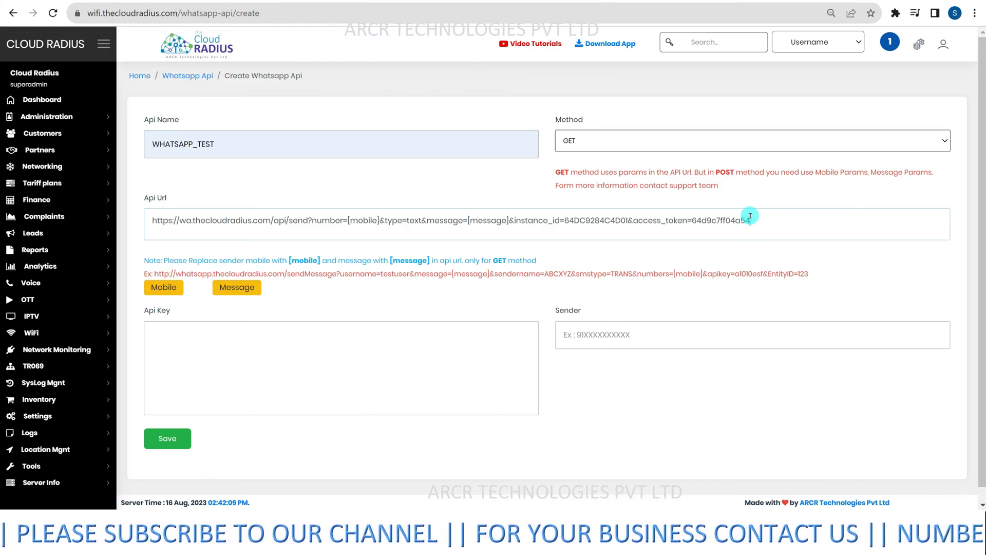
click(399, 358)
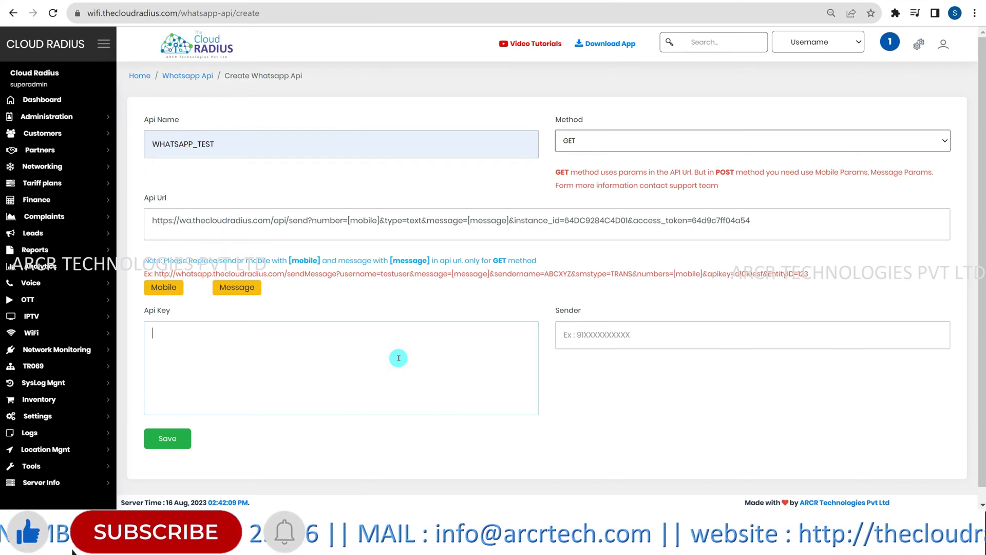
Enter the access token as Api Key, pick the suggested sender number, and save WHATSAPP_TEST
key(alt+Tab)
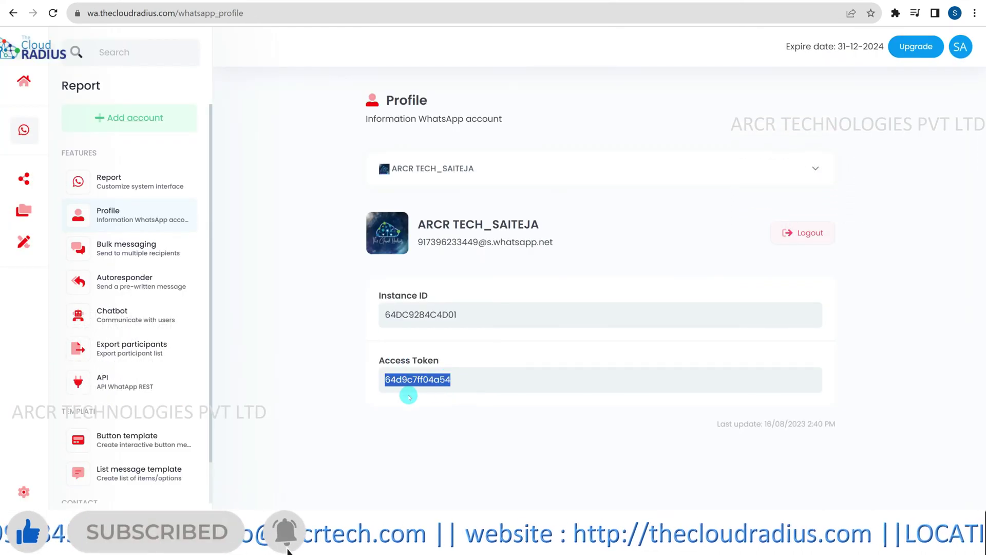
key(alt+Tab)
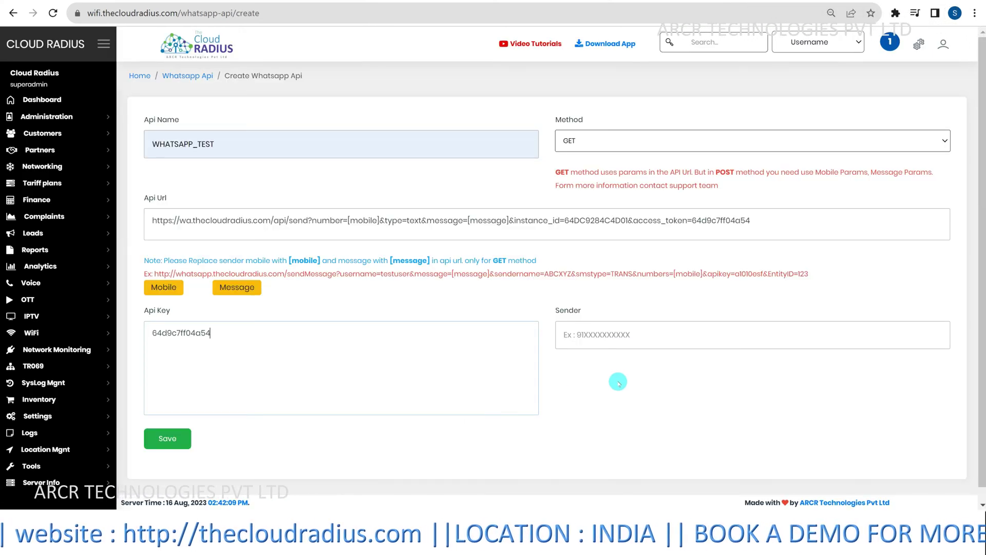
click(631, 335)
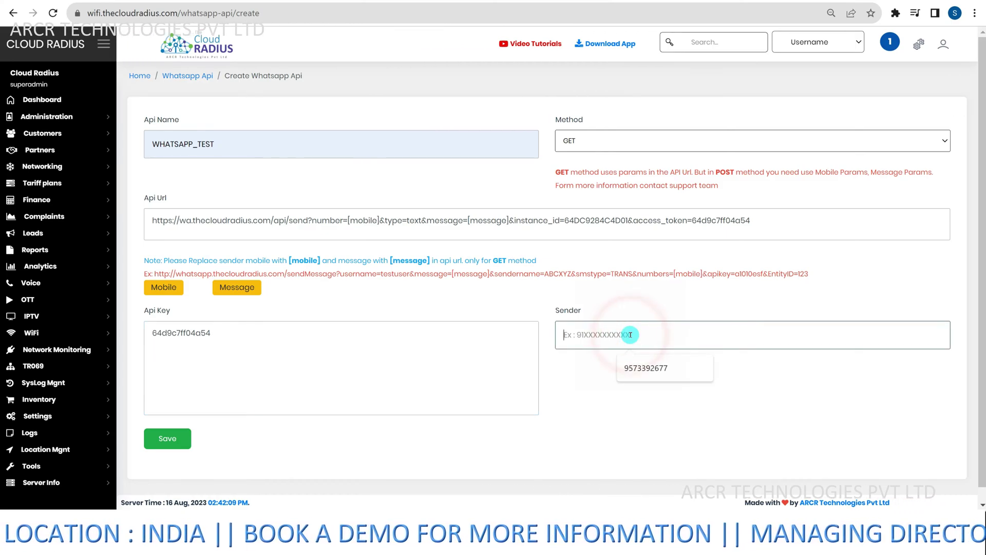
click(648, 364)
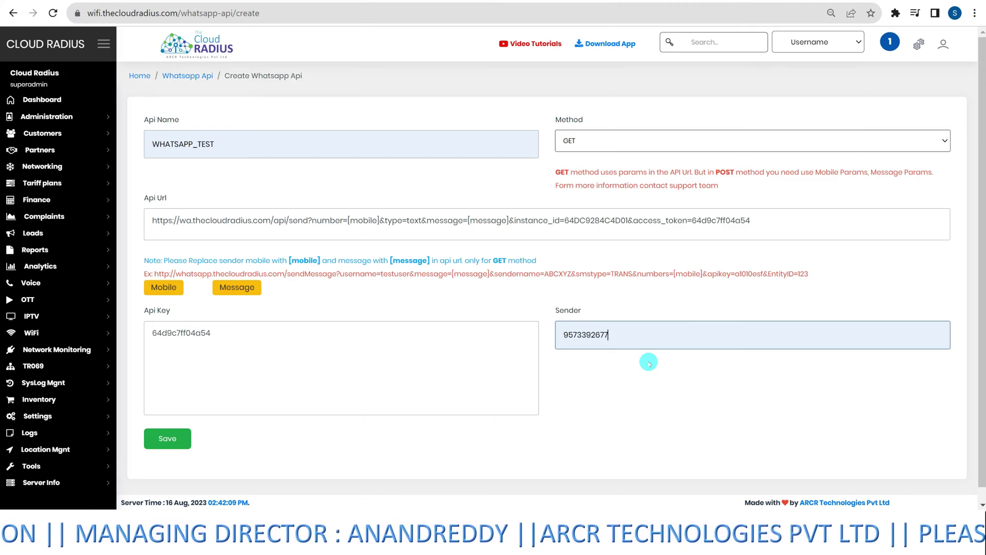
click(165, 445)
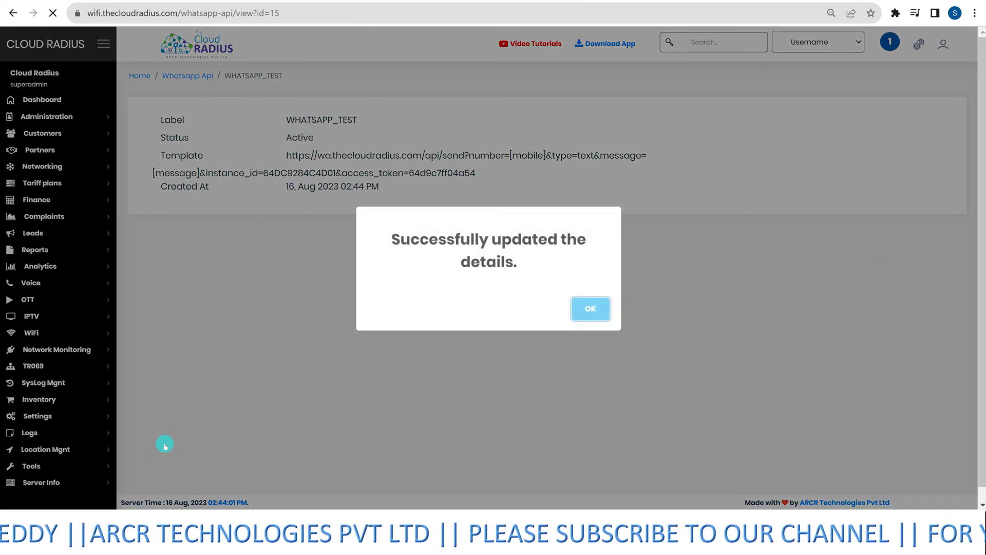
Dismiss the success dialog and send the test message 'hollo' from the WHATSAPP_TEST row
click(606, 301)
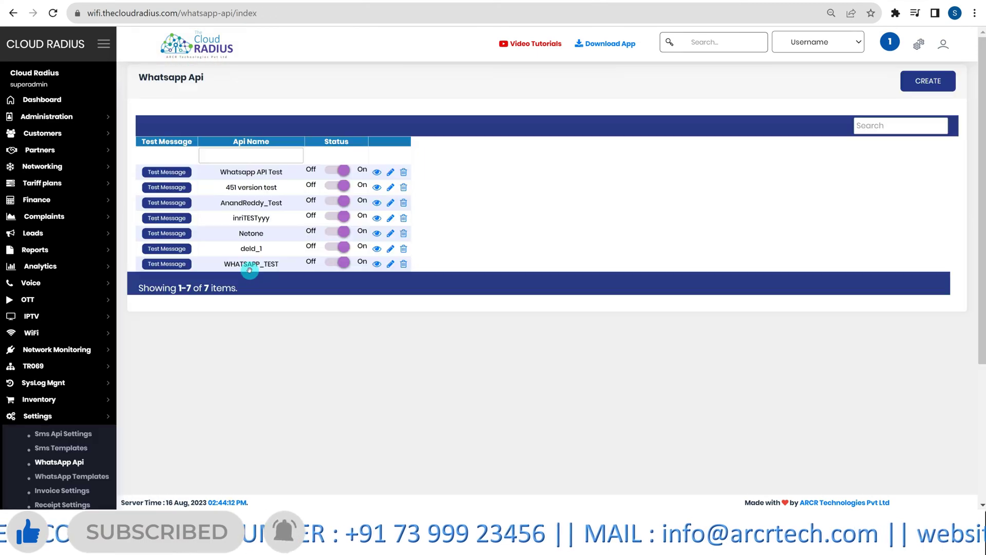
click(165, 263)
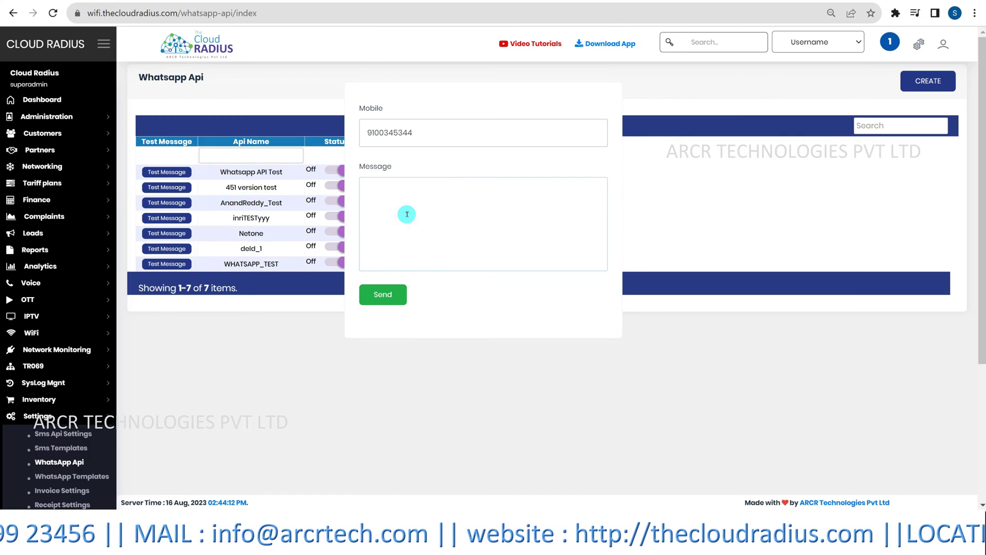
text(hollo)
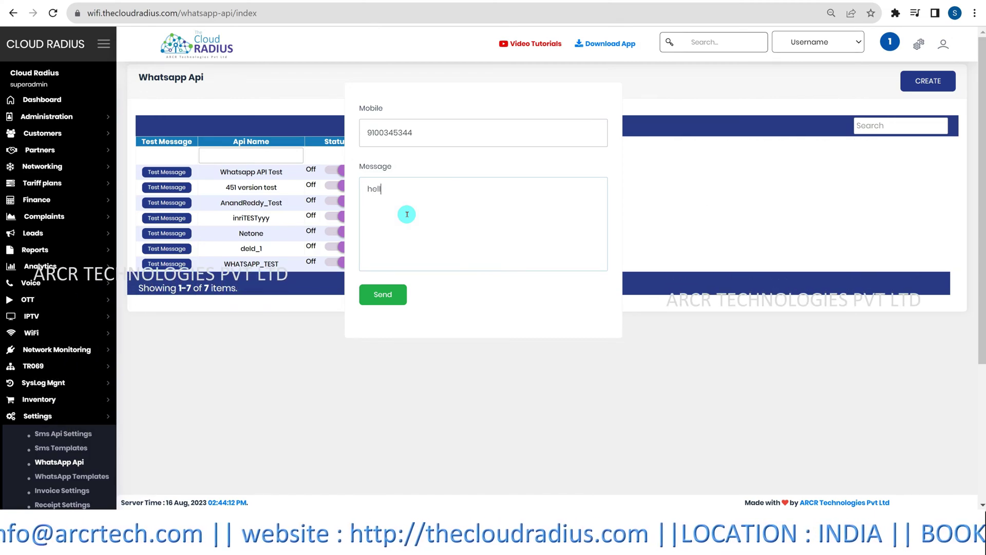
click(378, 295)
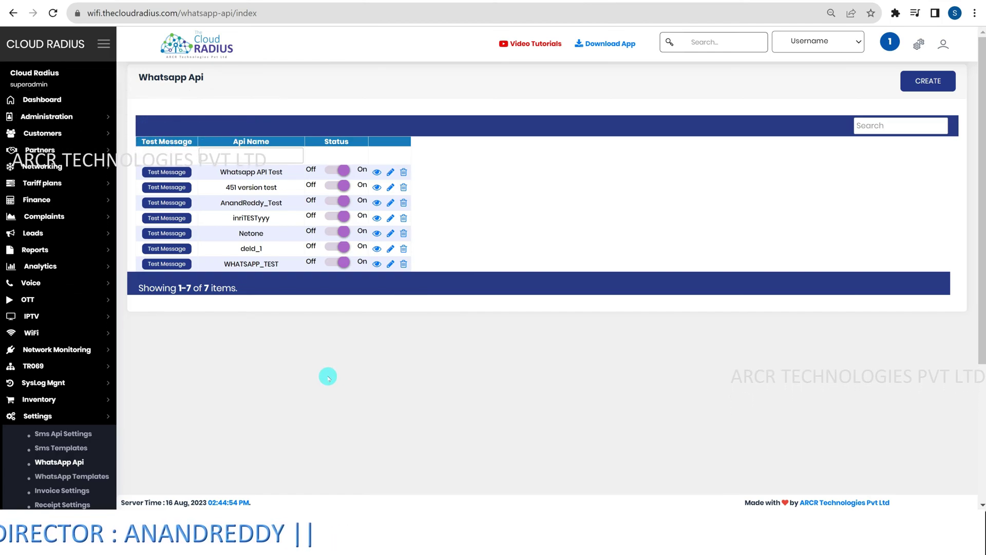
Edit partner ARCR Technologies Pvt Ltd, set Whatsapp Settings to WHATSAPP_TEST, and save
click(40, 149)
click(46, 182)
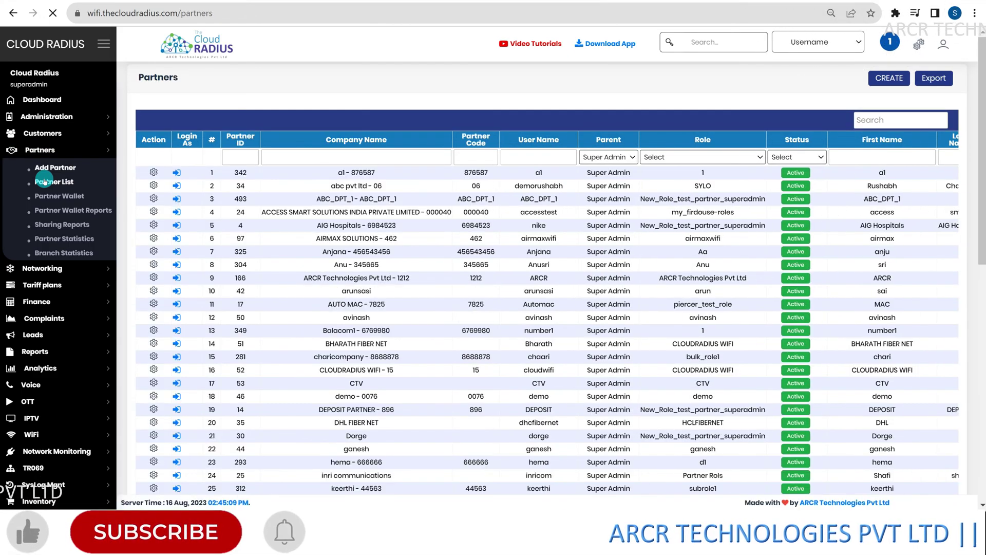
click(155, 278)
click(175, 278)
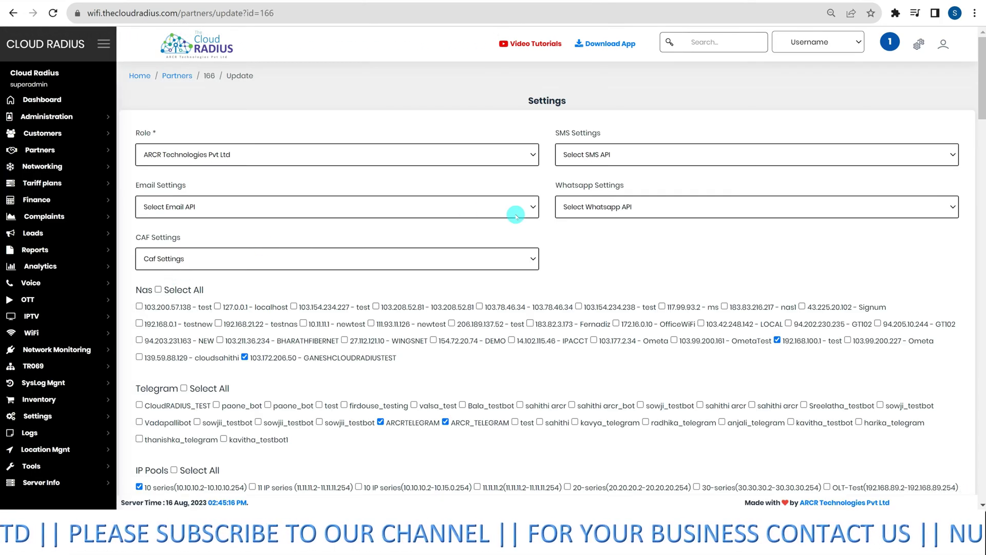
click(656, 207)
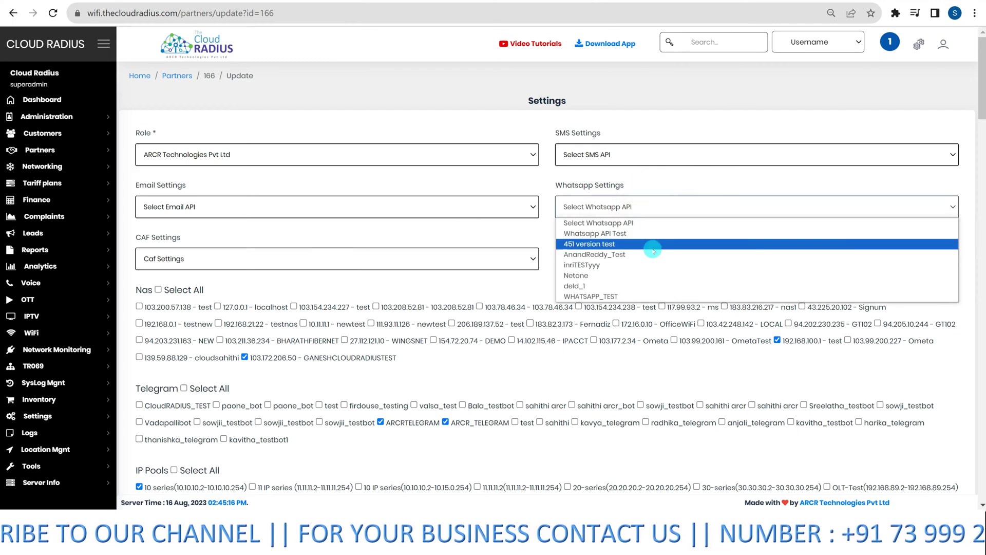
click(649, 295)
scroll(505, 352, down, 20)
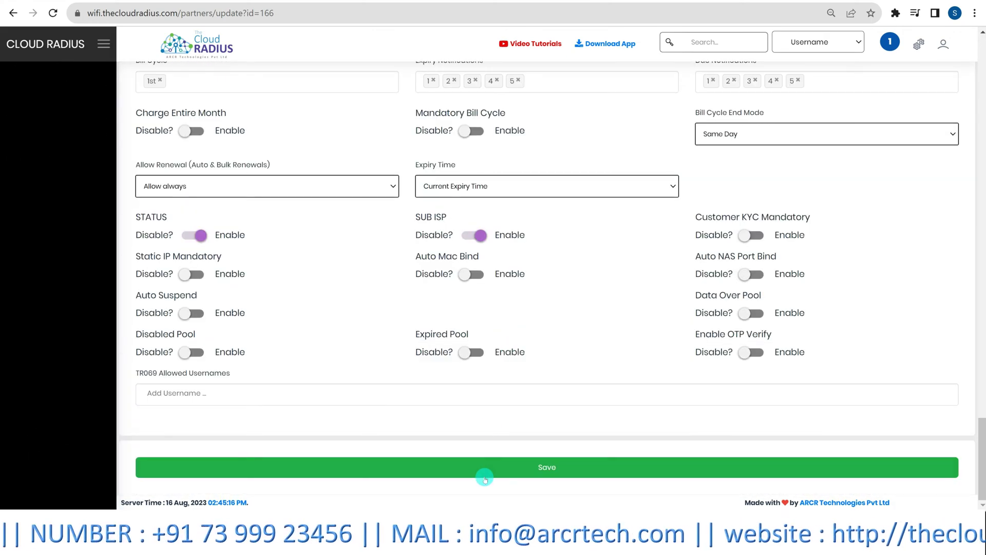
click(488, 468)
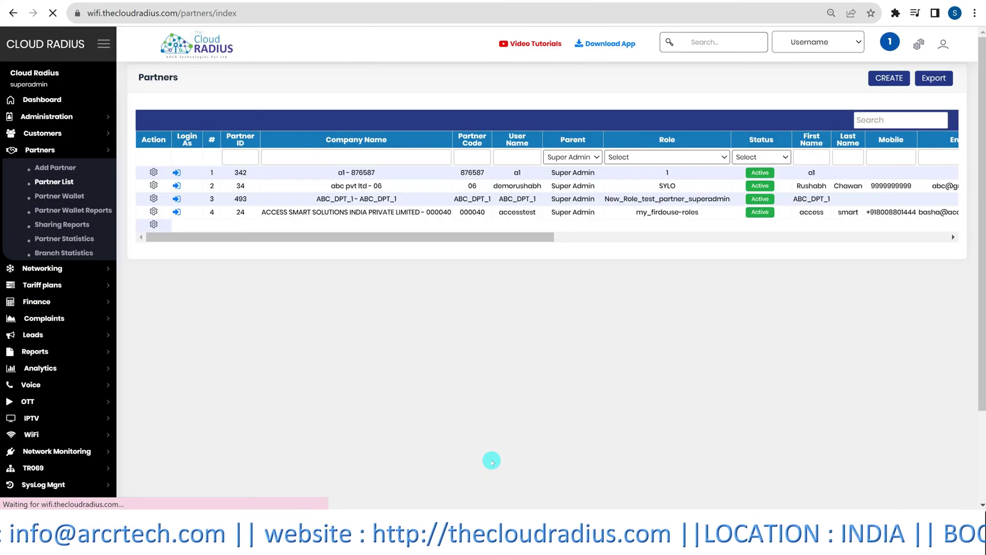
click(179, 277)
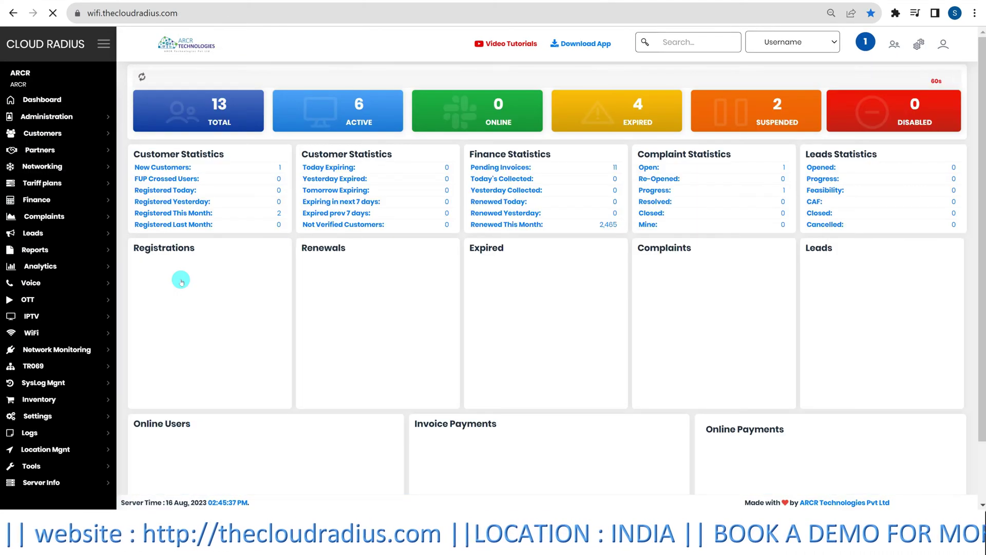
Open ARCR's WhatsApp Templates and review the Mobile Verify Alert template's OTP message text
click(58, 415)
scroll(58, 414, down, 3)
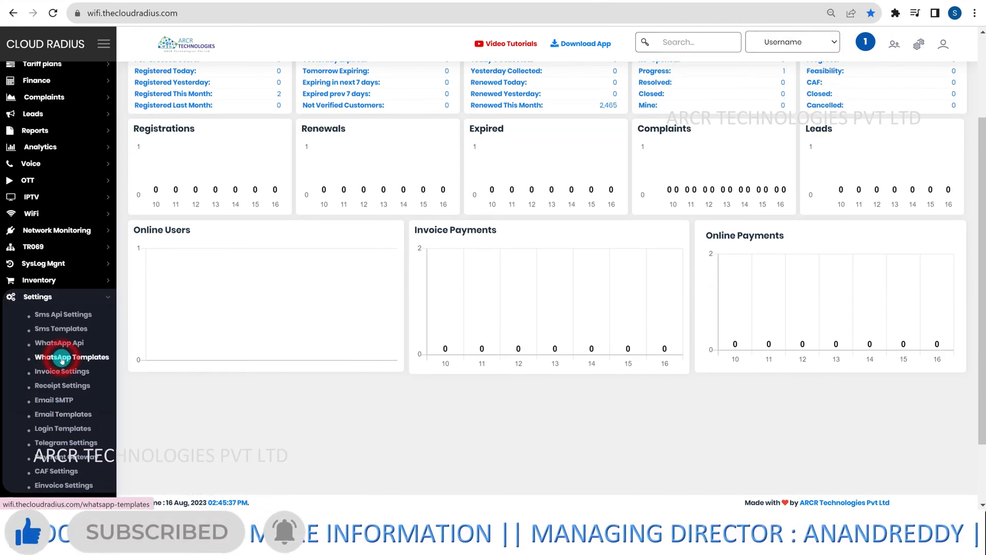
click(62, 359)
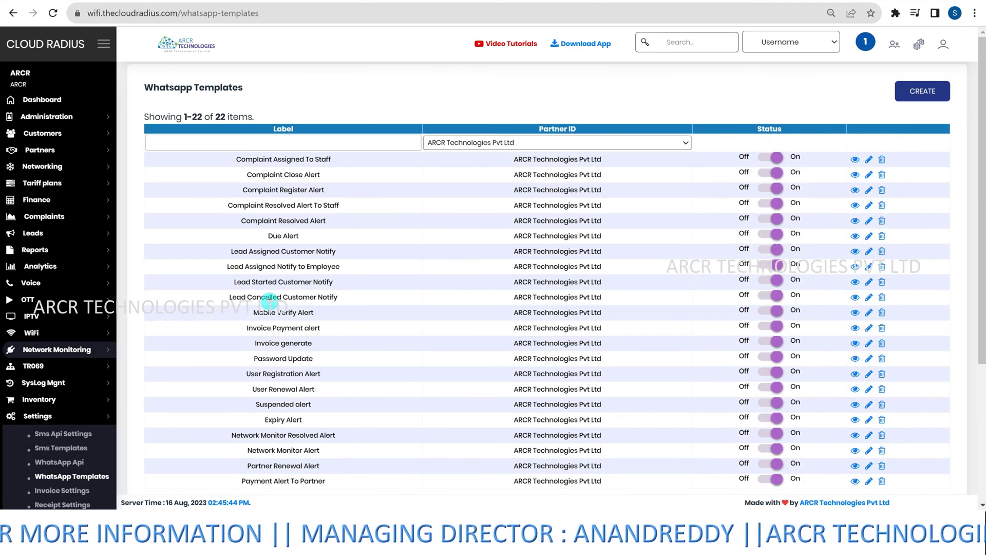
scroll(410, 315, down, 1)
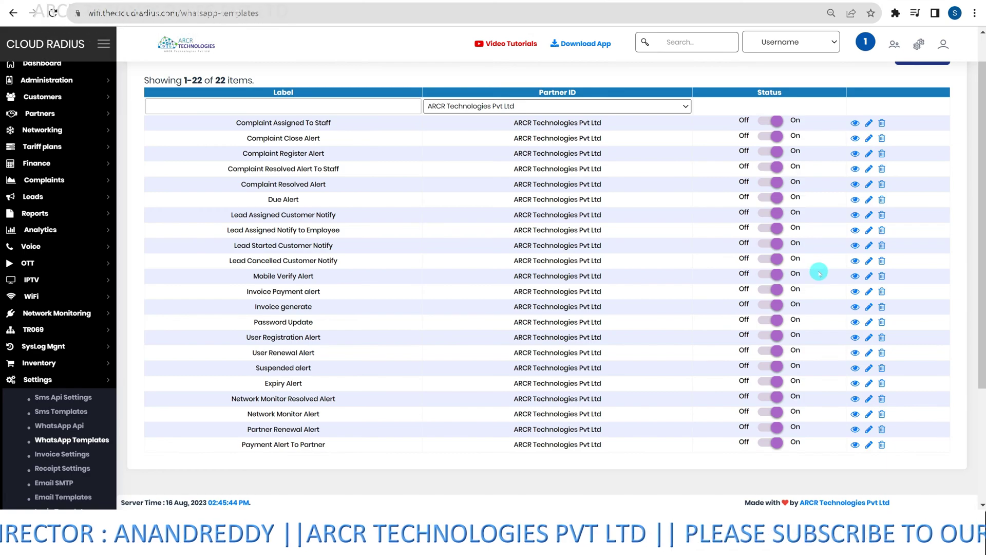
click(868, 276)
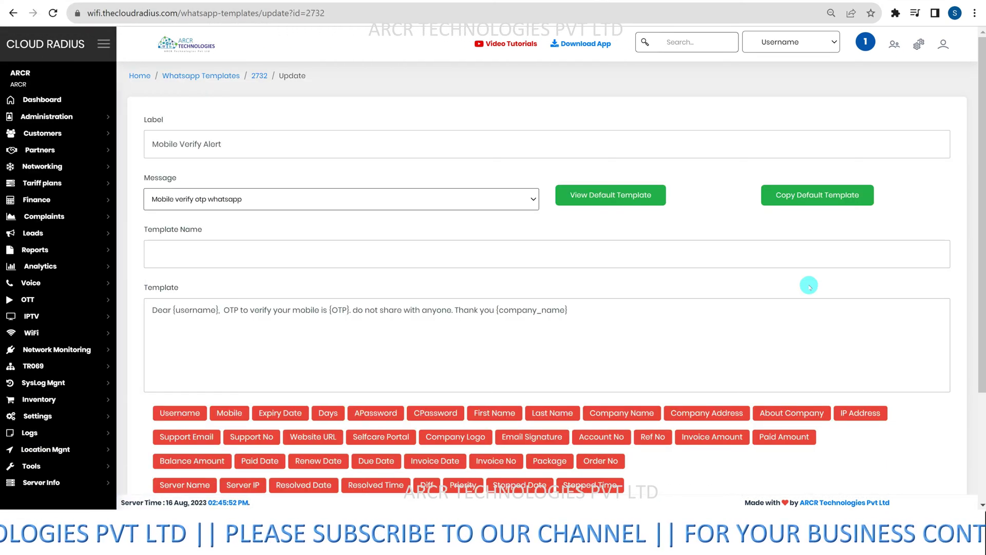
click(426, 347)
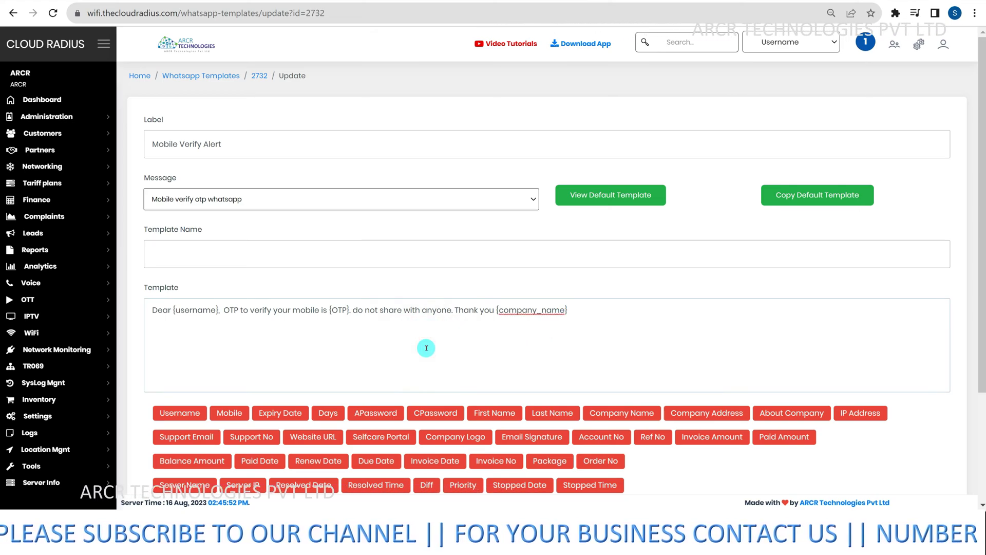
click(205, 307)
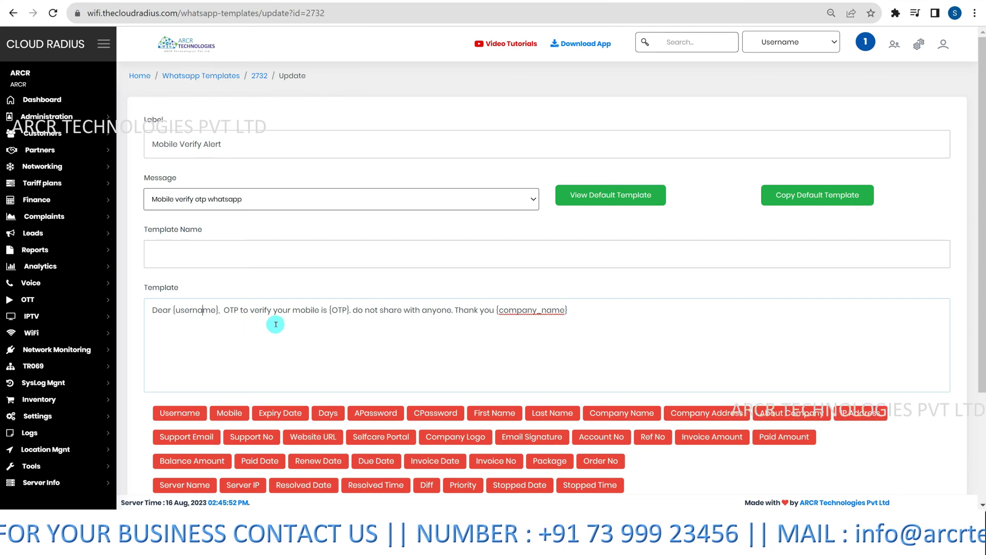
scroll(293, 323, down, 3)
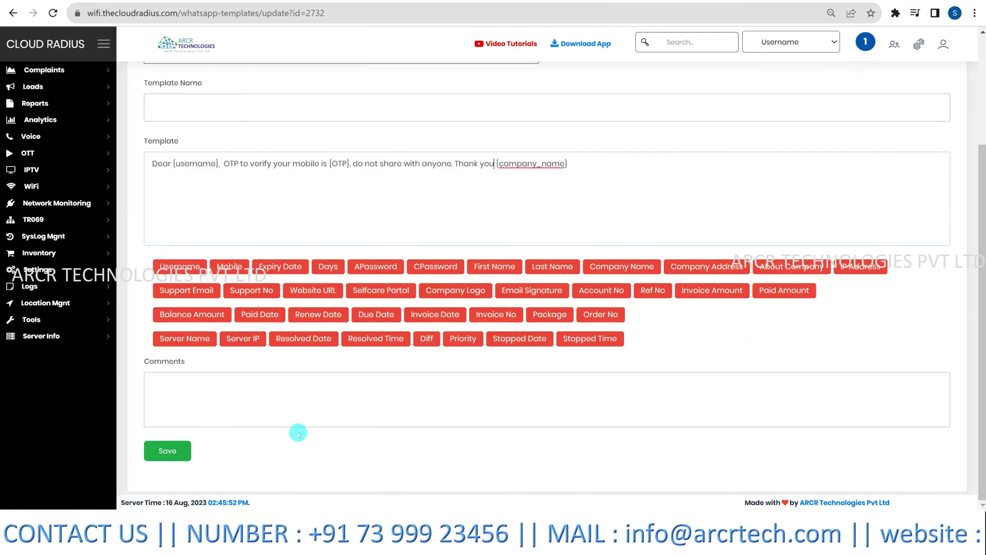